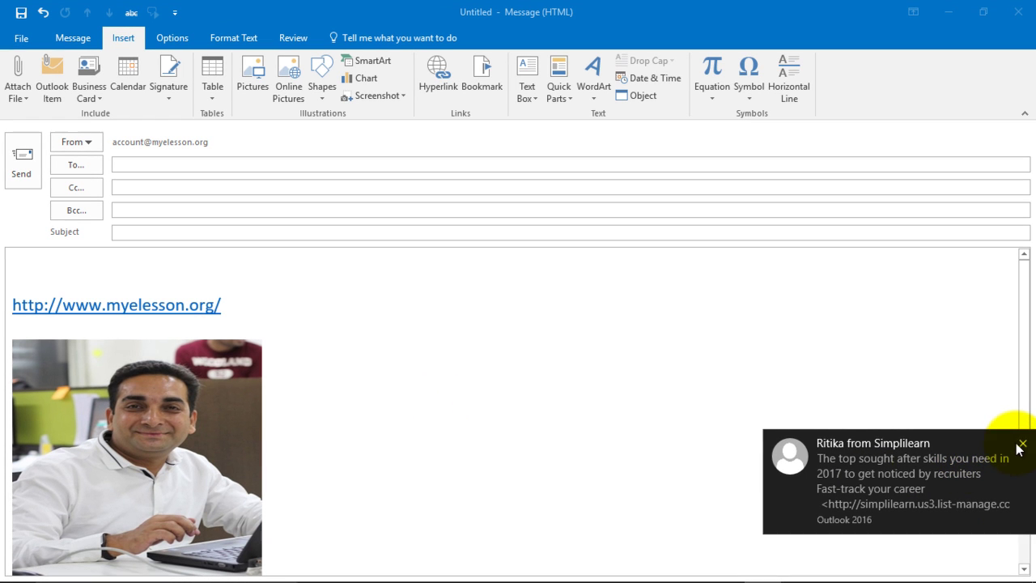
# Step: Dismiss the incoming mail notification pop-ups and open the system's network connections flyout
pyautogui.click(1022, 444)
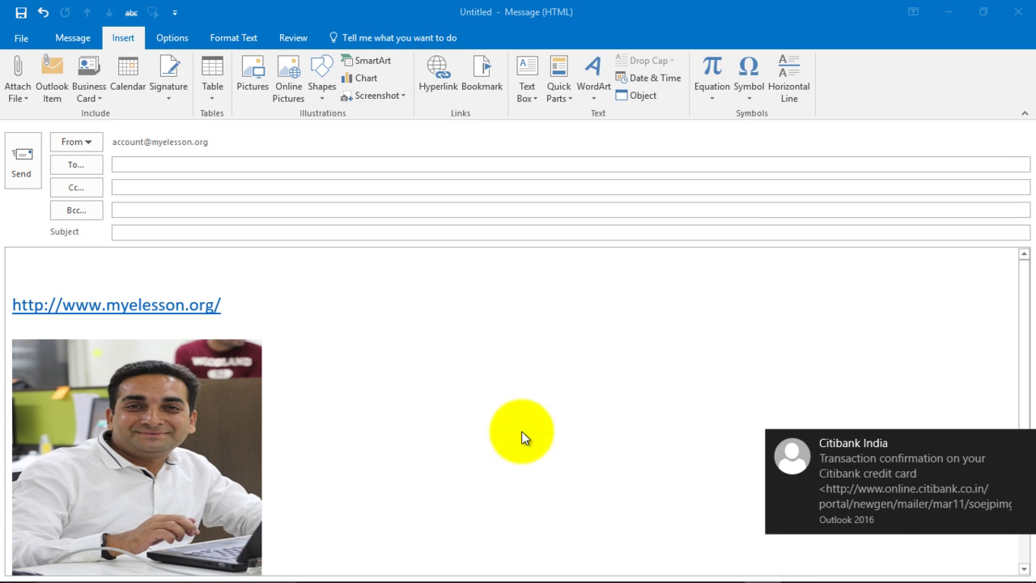
pyautogui.click(1021, 444)
pyautogui.click(1024, 444)
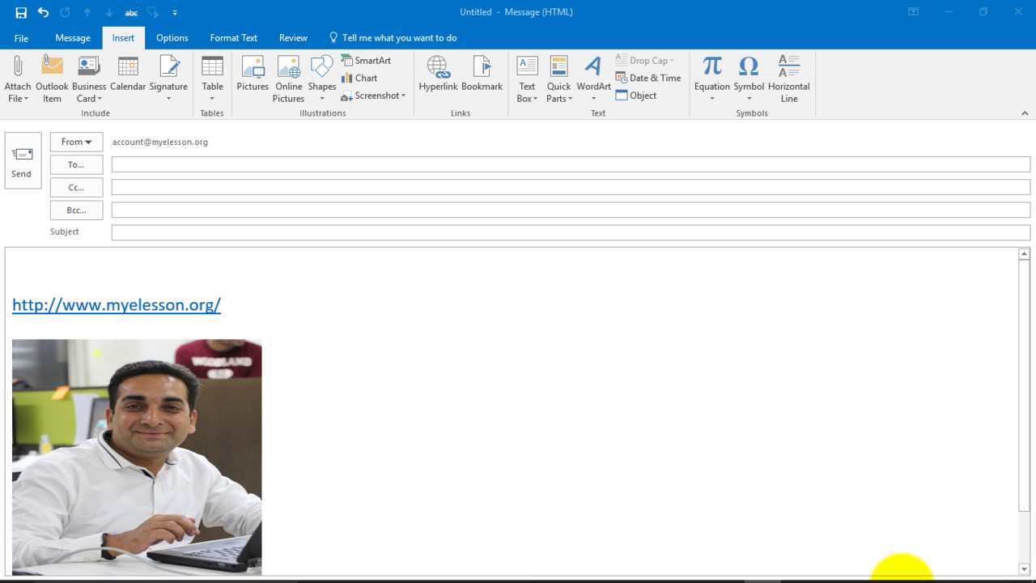
pyautogui.click(891, 568)
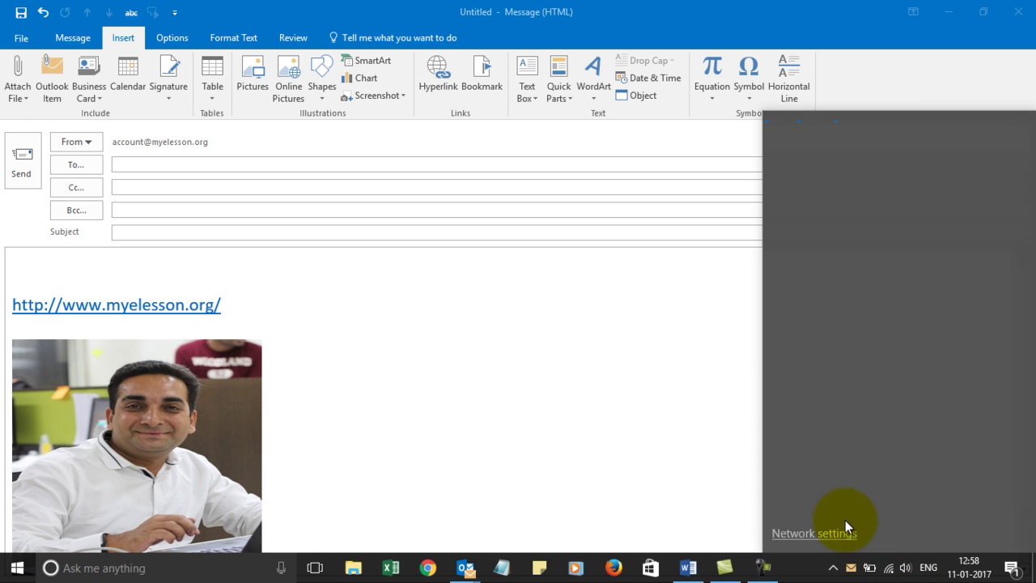
pyautogui.click(797, 518)
pyautogui.click(692, 453)
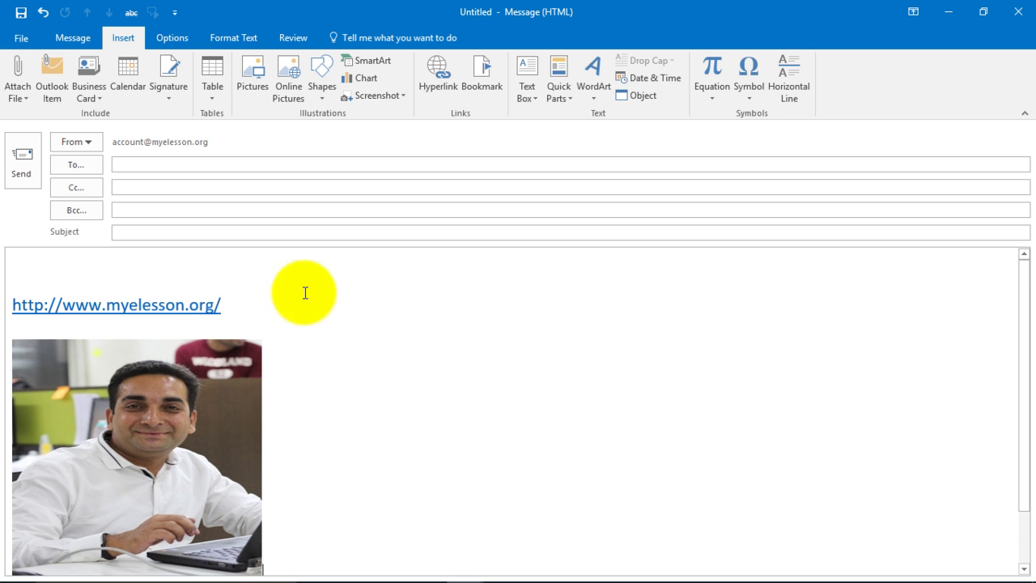
# Step: Open the signature settings in the mail options and create a signature named New Signature
pyautogui.click(22, 38)
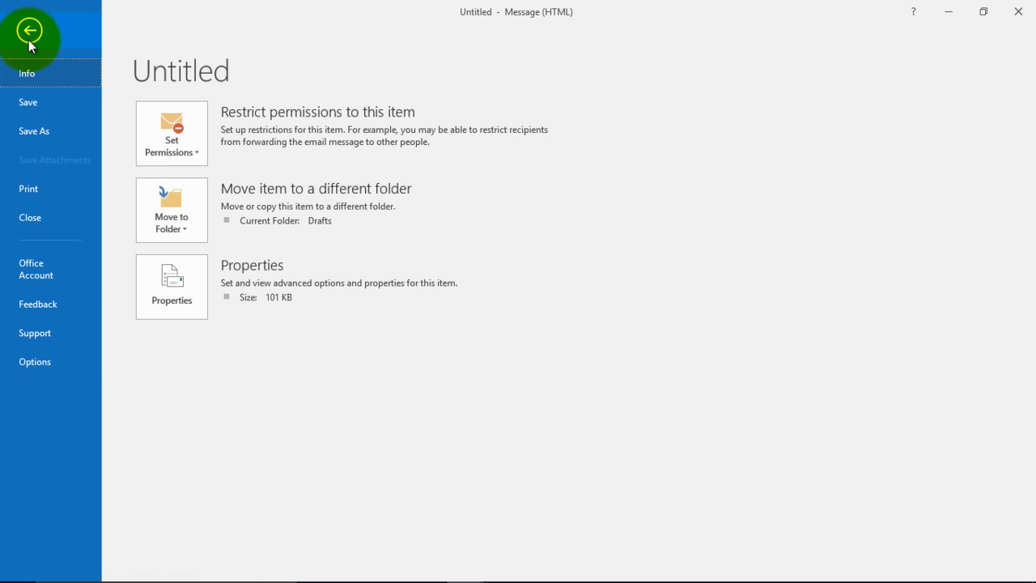
pyautogui.click(32, 362)
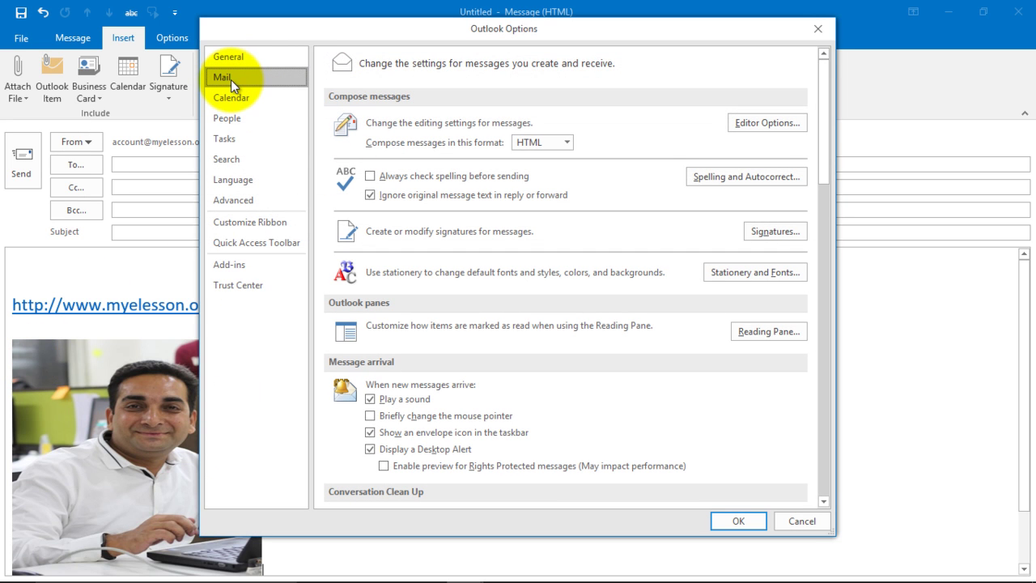
pyautogui.click(775, 233)
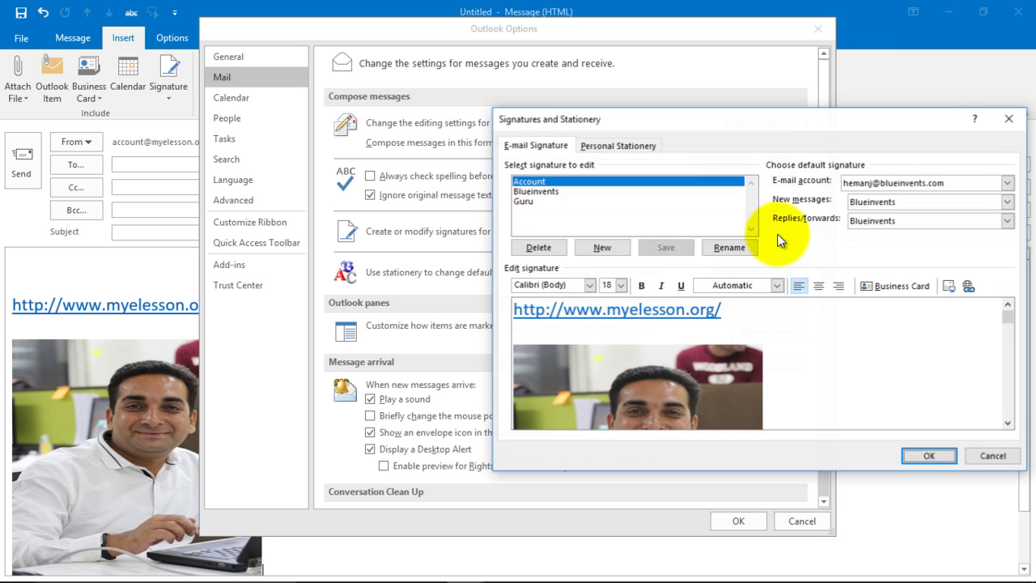
pyautogui.click(599, 247)
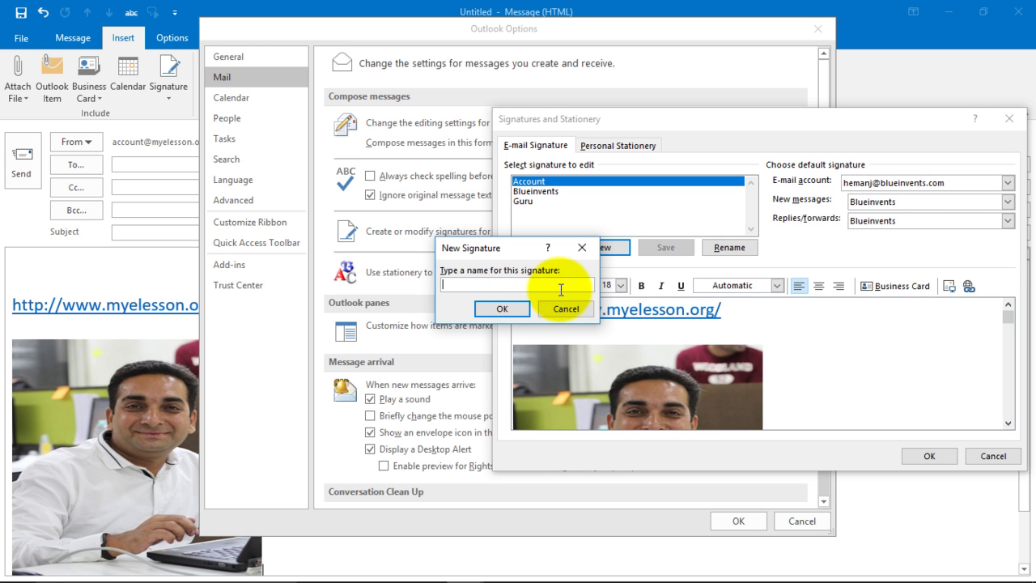
pyautogui.write('New Signature')
pyautogui.click(502, 308)
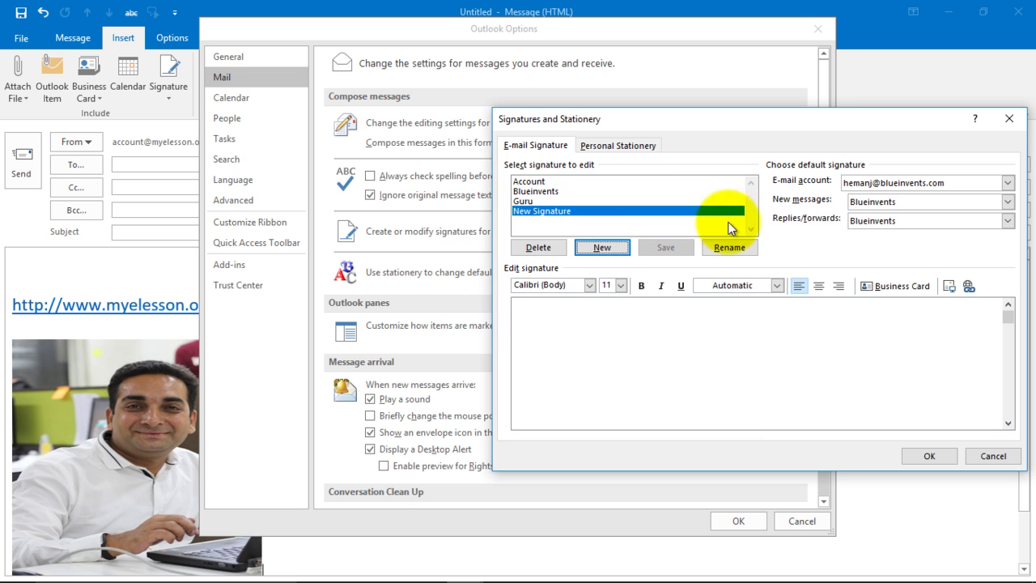
# Step: Choose the myelesson.org e-mail account and make New Signature its default for new messages and for replies/forwards
pyautogui.click(1008, 182)
pyautogui.click(907, 213)
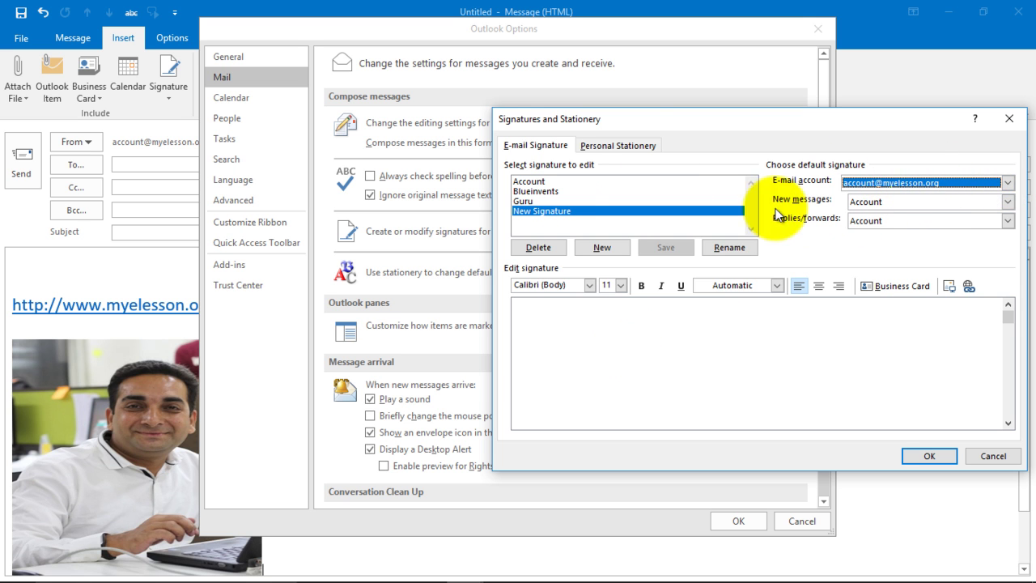
pyautogui.click(1008, 203)
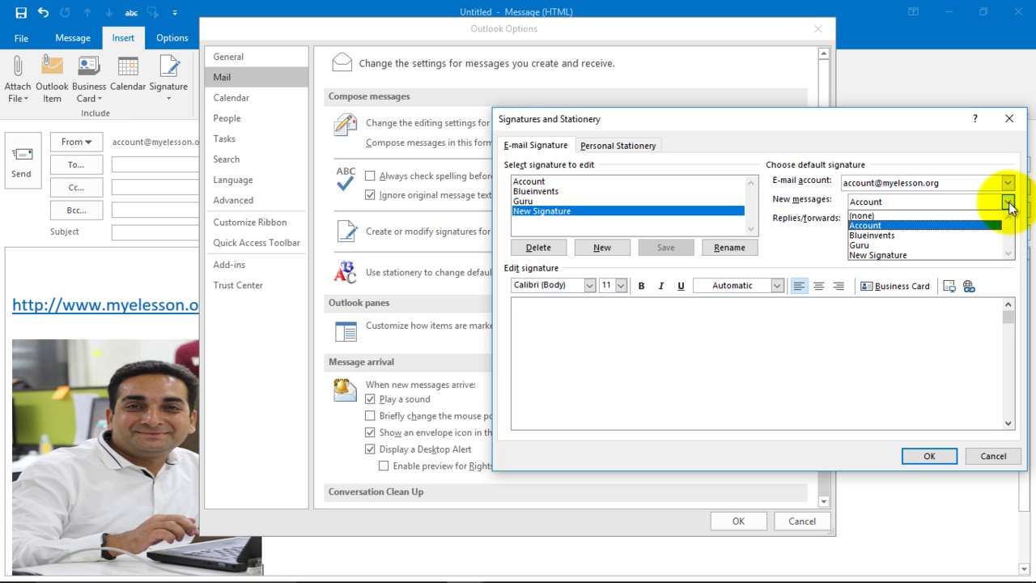
pyautogui.click(901, 256)
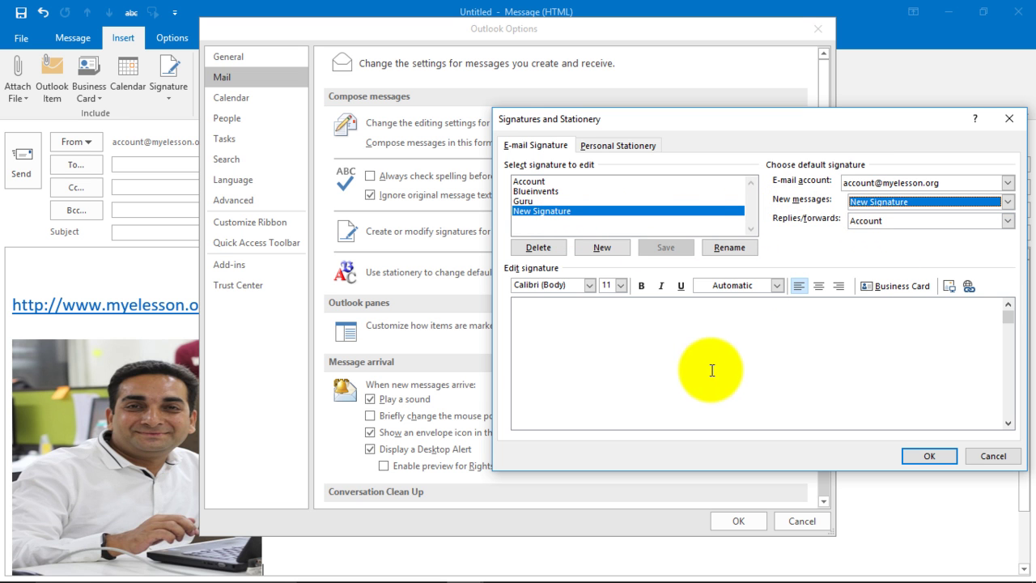
pyautogui.click(1008, 220)
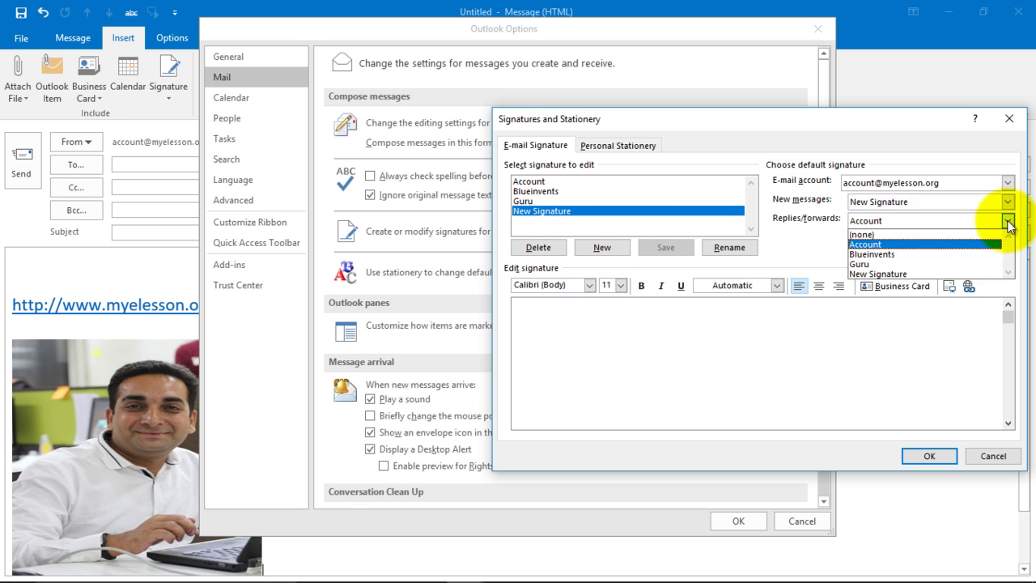
pyautogui.click(883, 274)
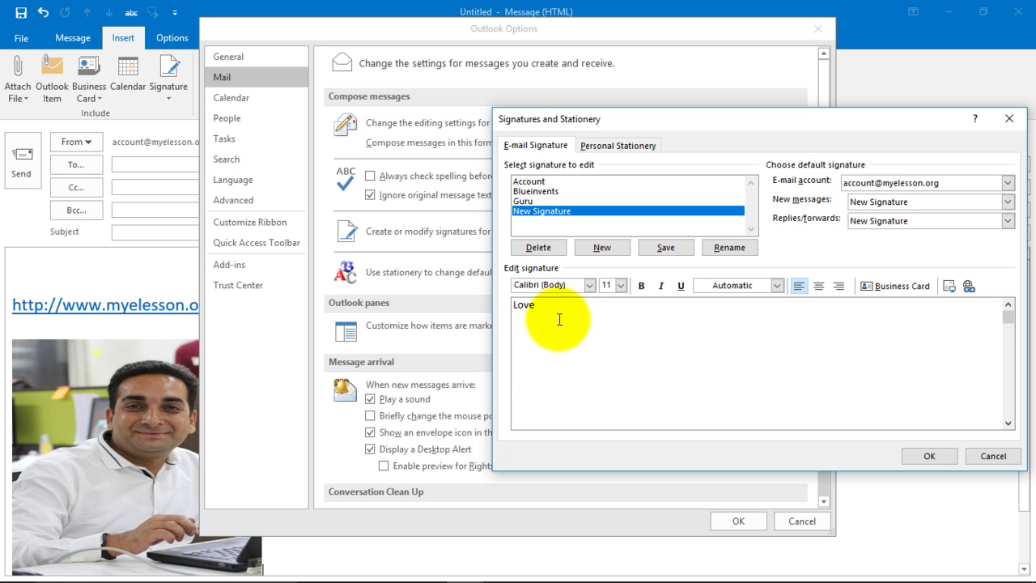
pyautogui.write('Resp')
pyautogui.write('www')
pyautogui.write('.my')
pyautogui.write('elesson.org')
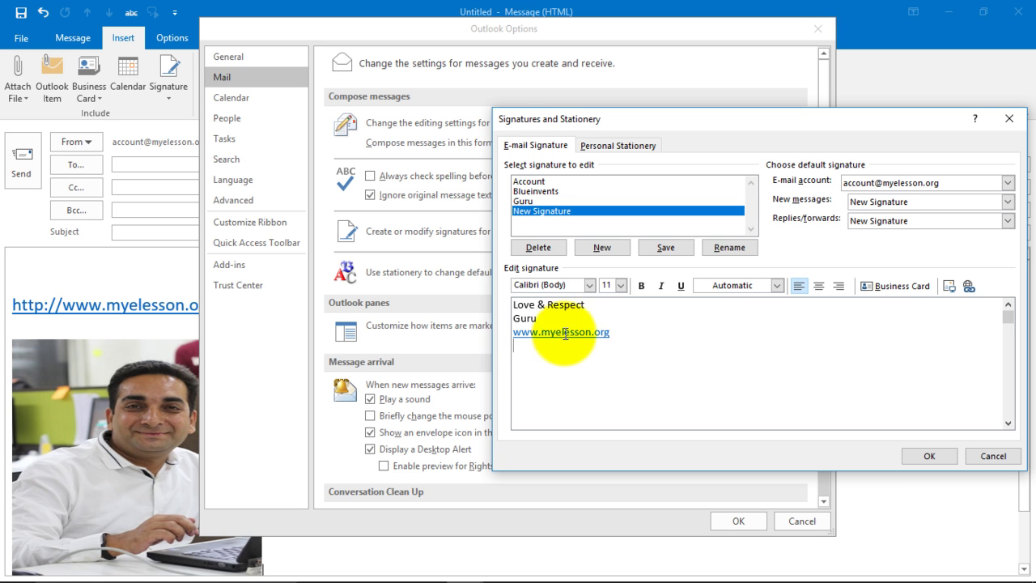
pyautogui.doubleClick(569, 307)
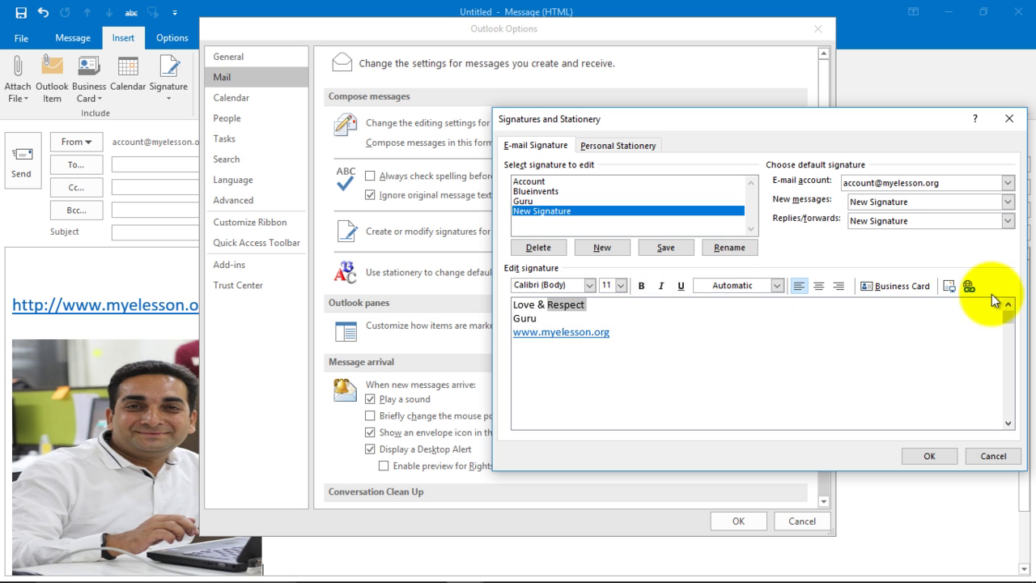
pyautogui.click(969, 286)
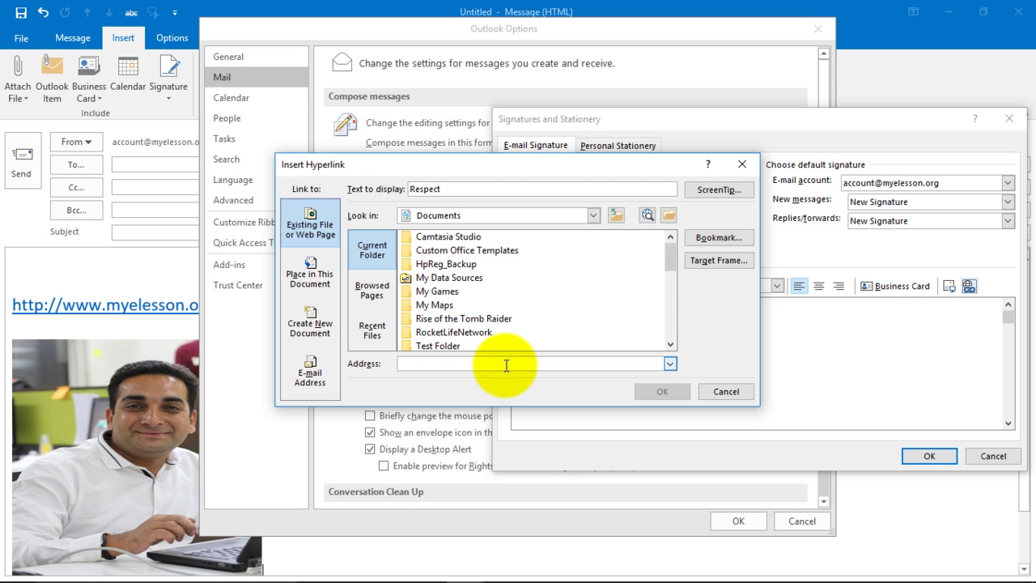
pyautogui.press('Escape')
# Step: Insert the picture blueinvents.jpg from the Temp Dump folder below the web address in the signature
pyautogui.click(603, 364)
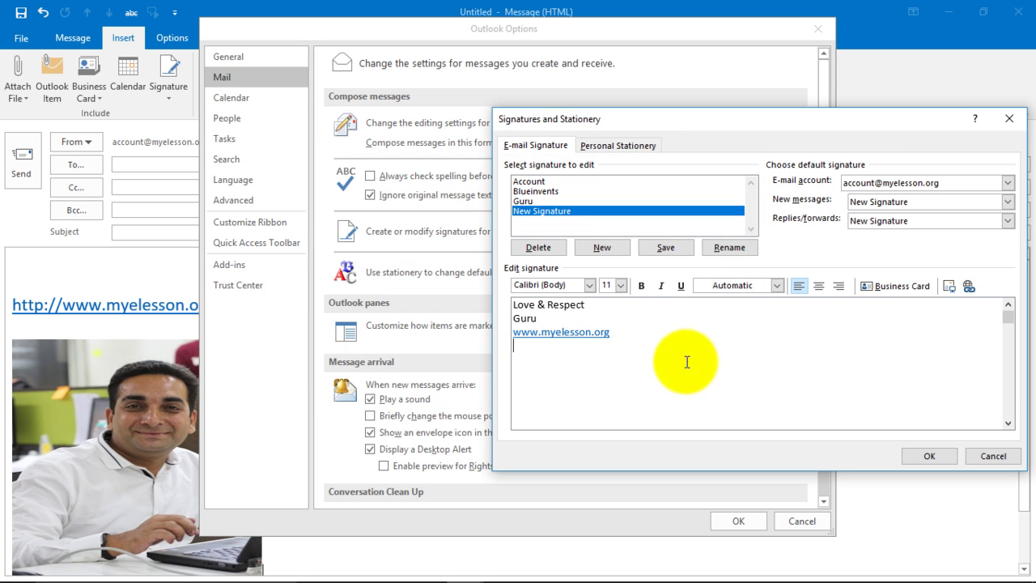
pyautogui.click(948, 287)
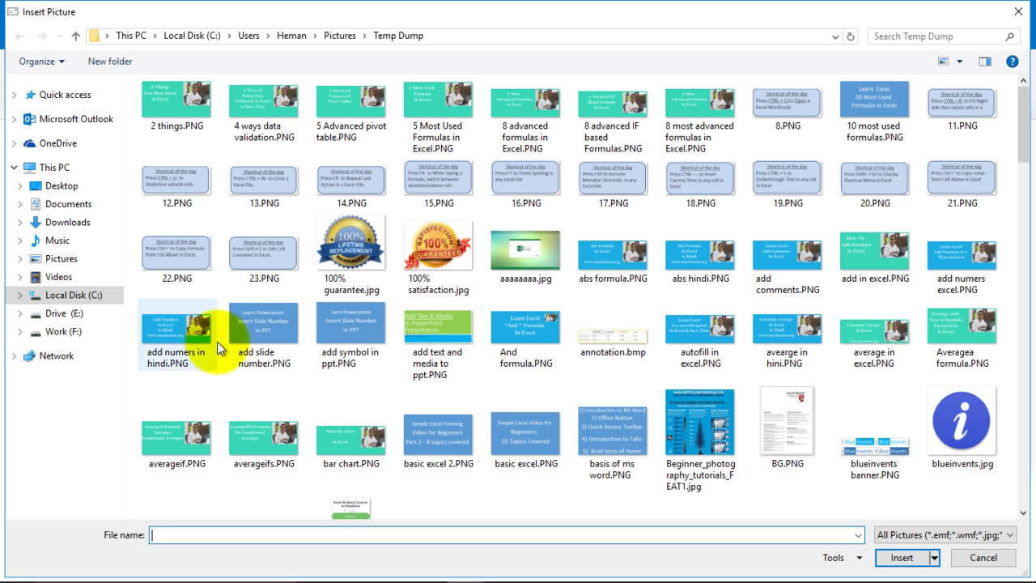
pyautogui.scroll(-6, 588, 343)
pyautogui.scroll(2, 755, 305)
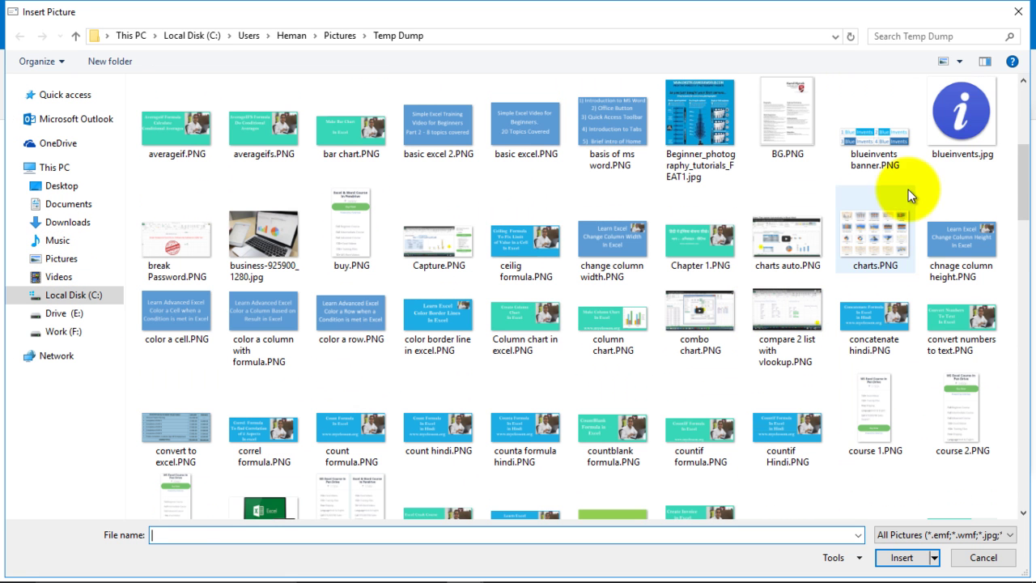
pyautogui.click(960, 114)
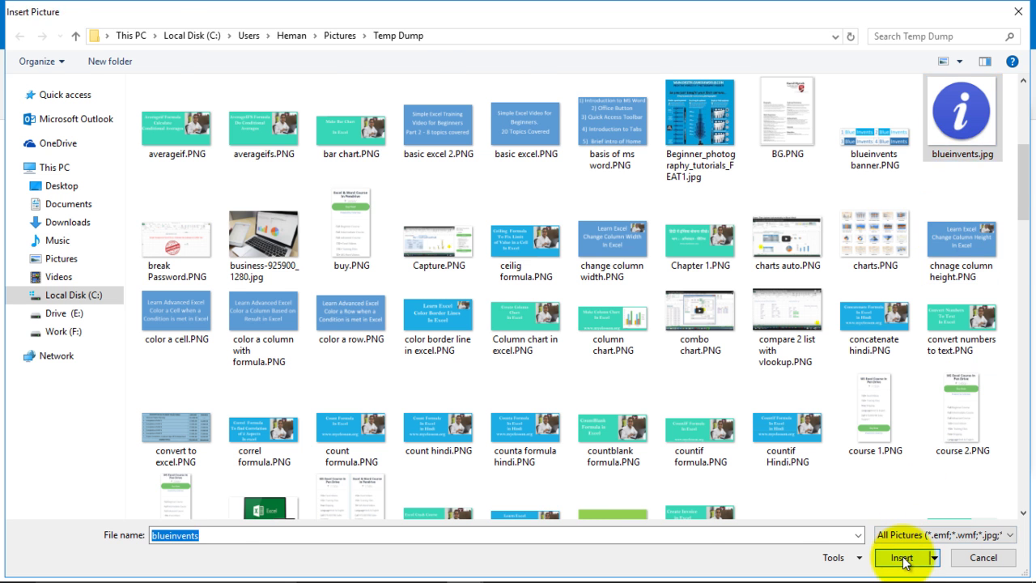
pyautogui.click(902, 557)
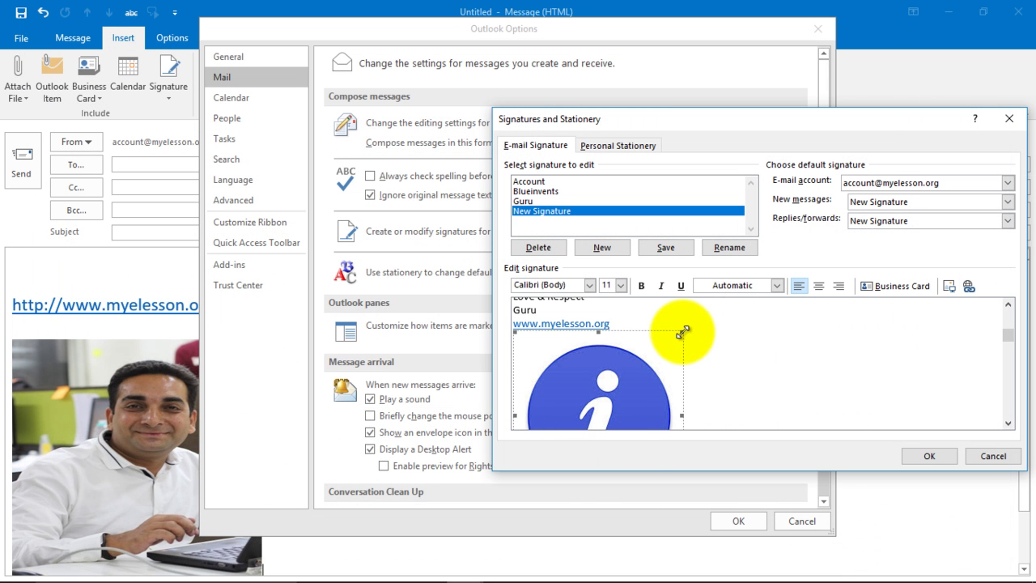
pyautogui.click(611, 381)
pyautogui.rightClick(611, 381)
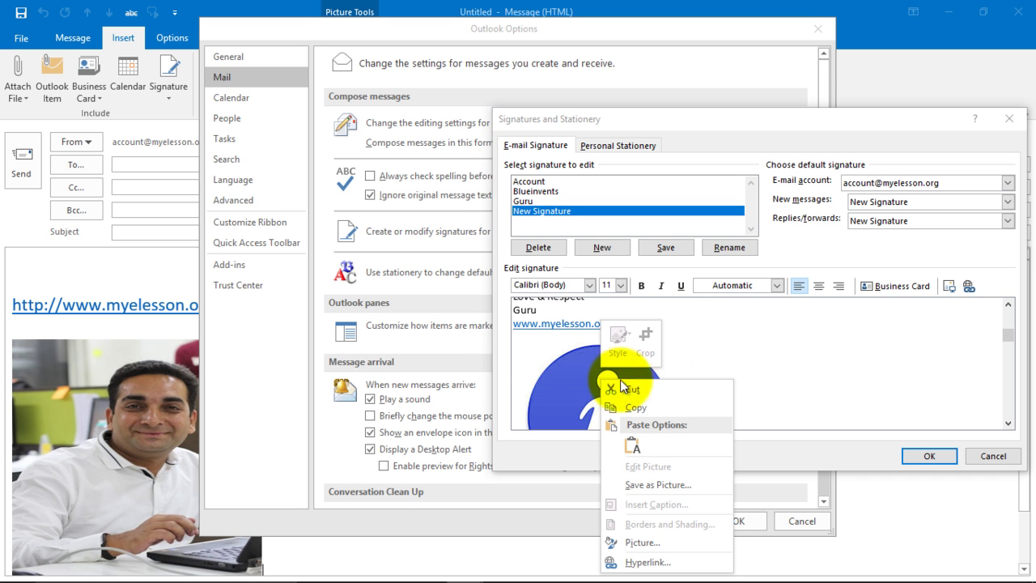
pyautogui.click(577, 378)
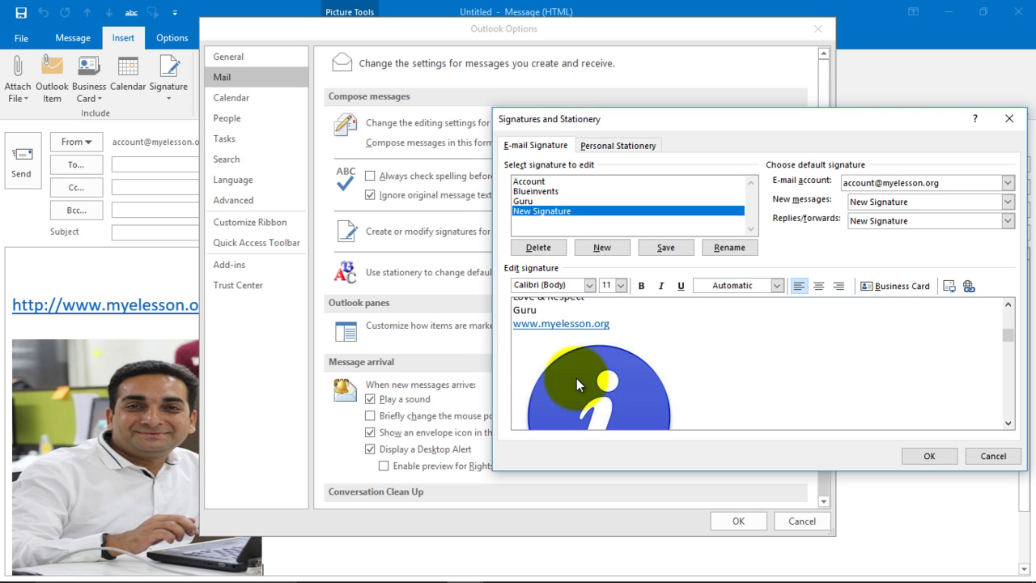
pyautogui.click(969, 286)
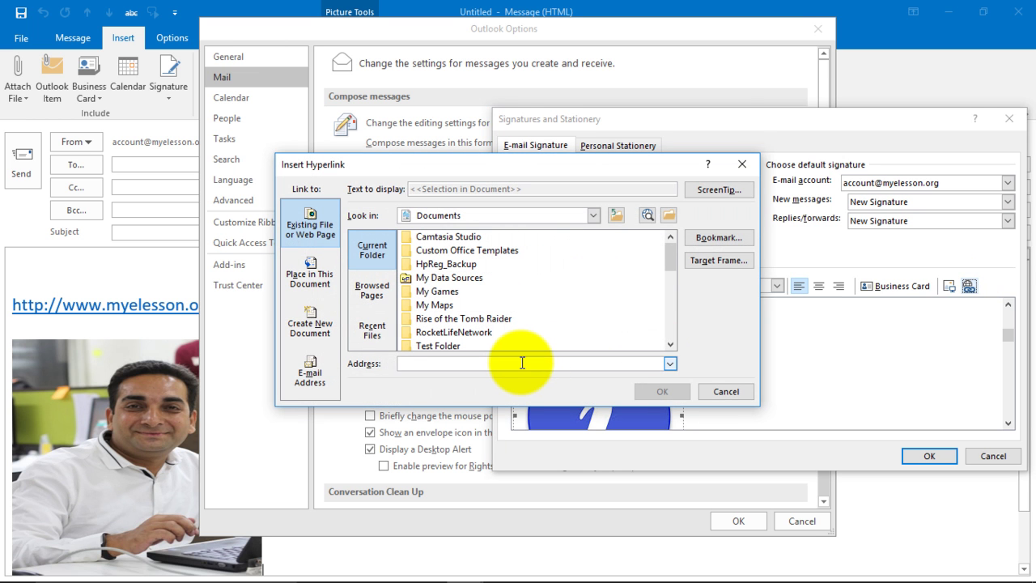
pyautogui.write('www')
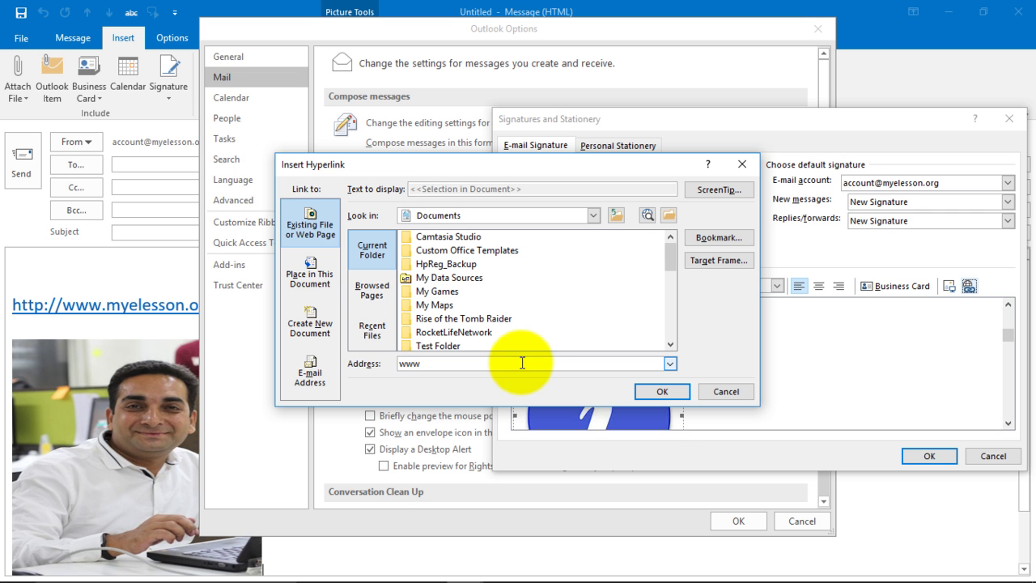
pyautogui.write('.myelesson.org/')
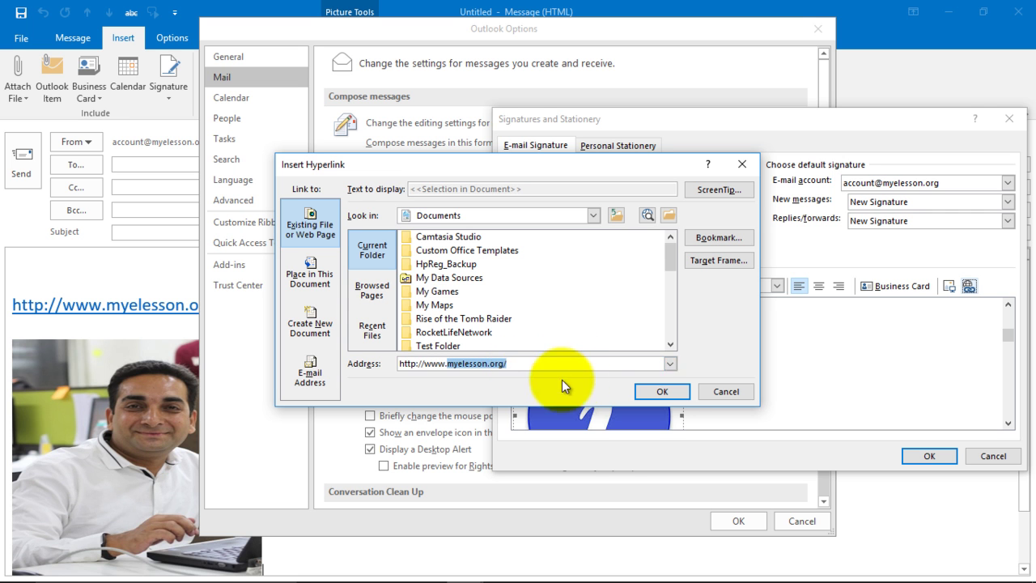
pyautogui.click(662, 391)
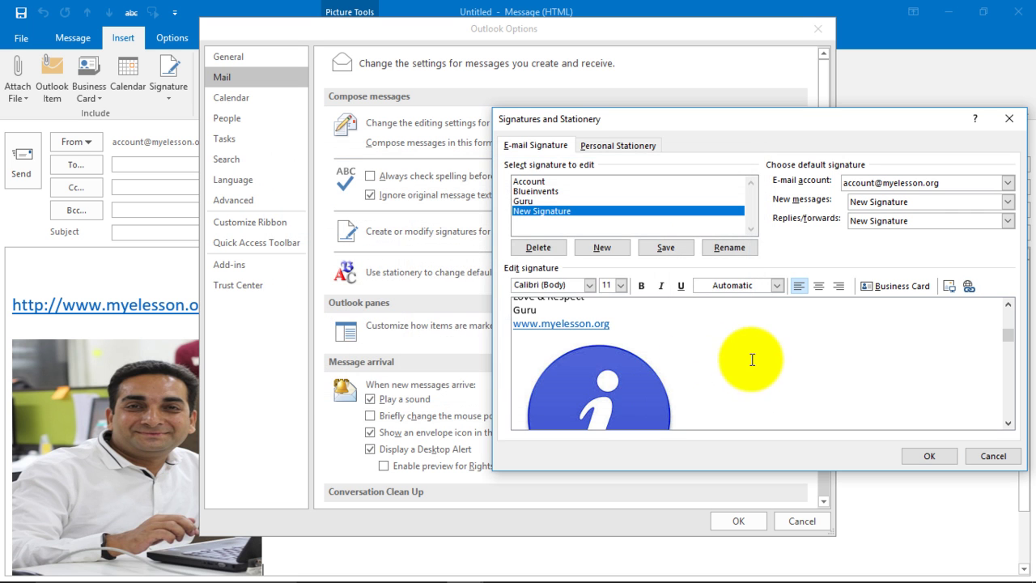
pyautogui.scroll(-3, 679, 364)
pyautogui.click(612, 360)
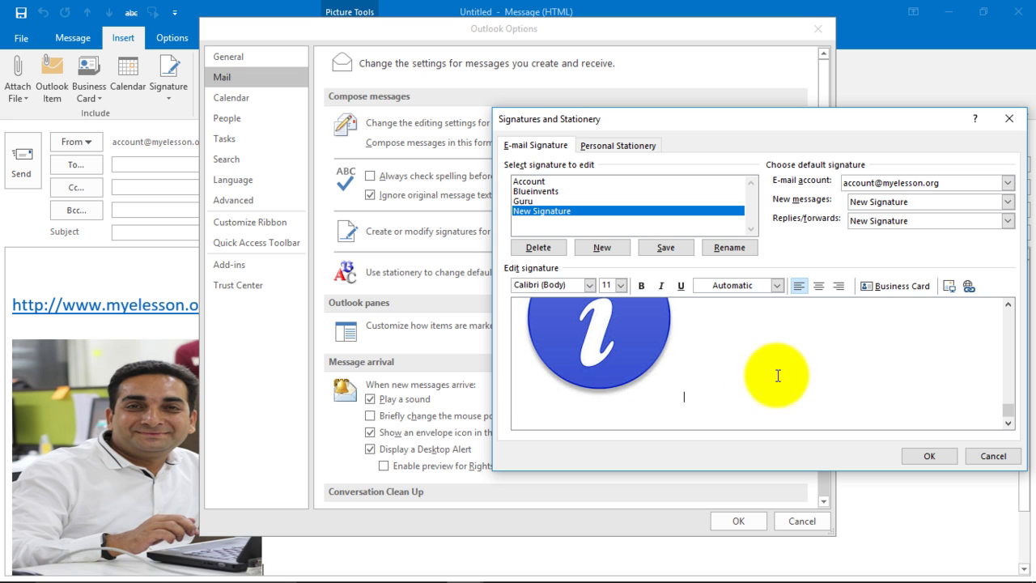
pyautogui.moveTo(1008, 408); pyautogui.dragTo(1011, 301)
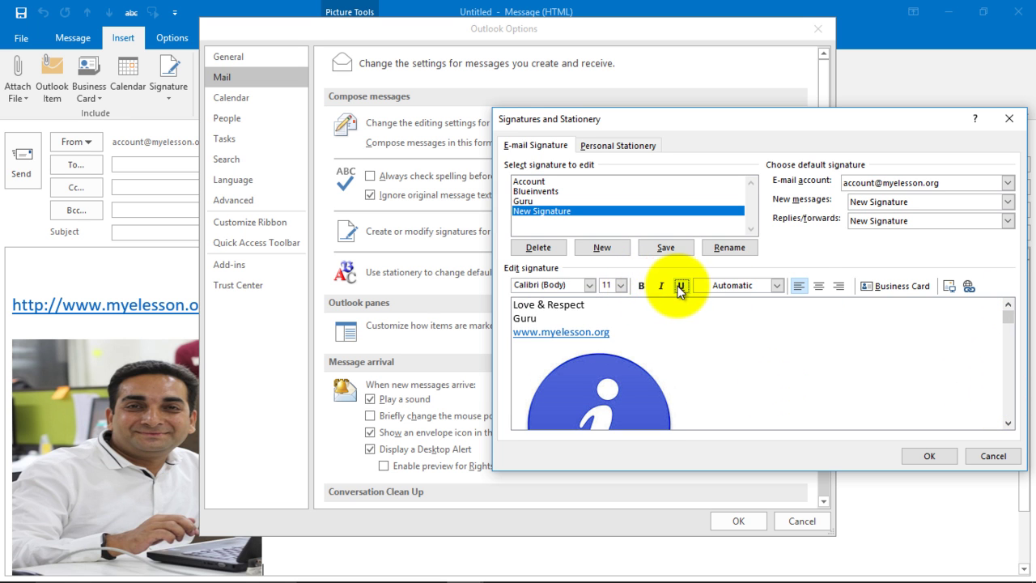
pyautogui.click(777, 286)
pyautogui.click(775, 286)
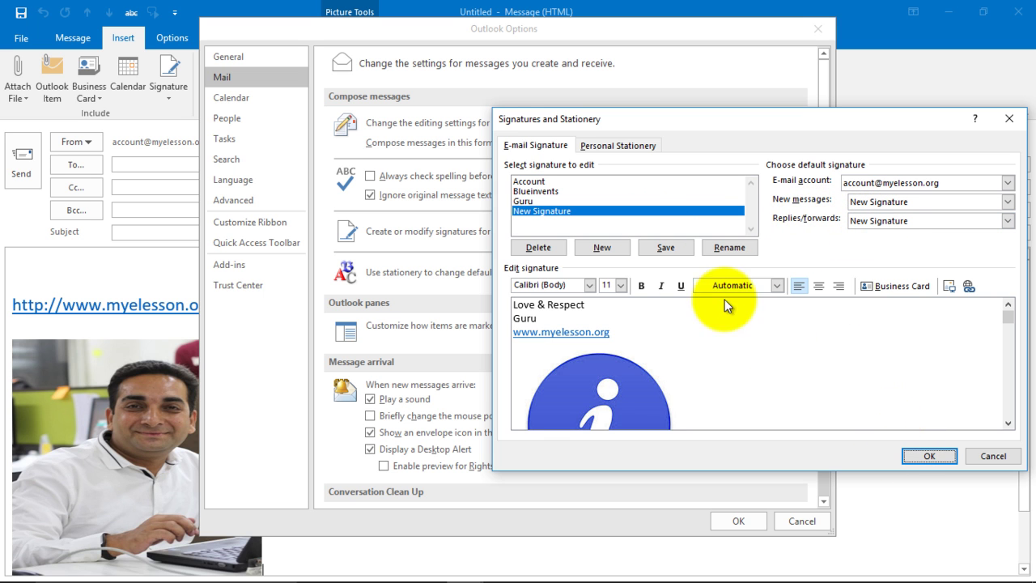
# Step: Save the new signature and close both the signature settings and the Outlook options
pyautogui.click(667, 249)
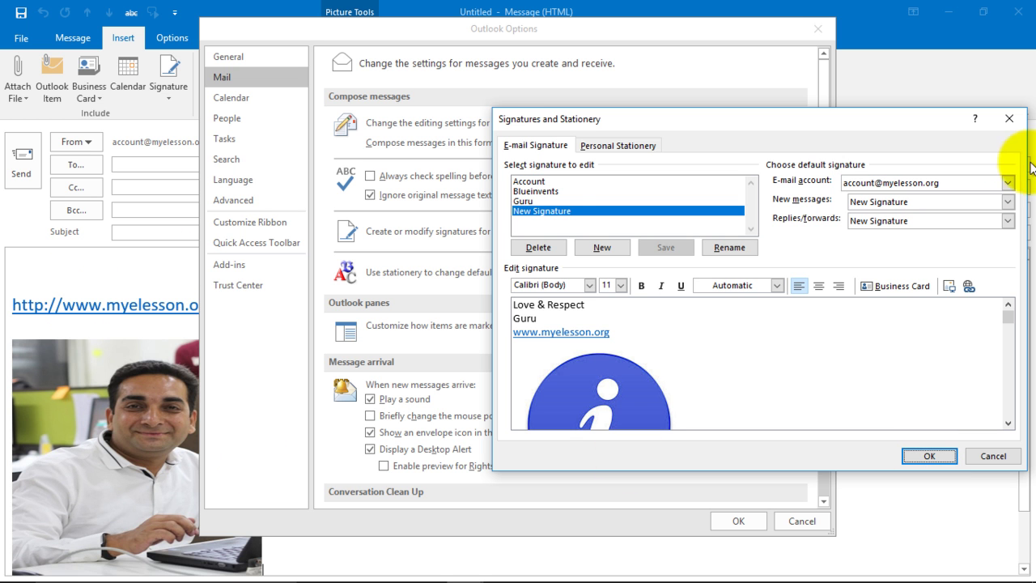
pyautogui.click(1008, 122)
pyautogui.click(814, 27)
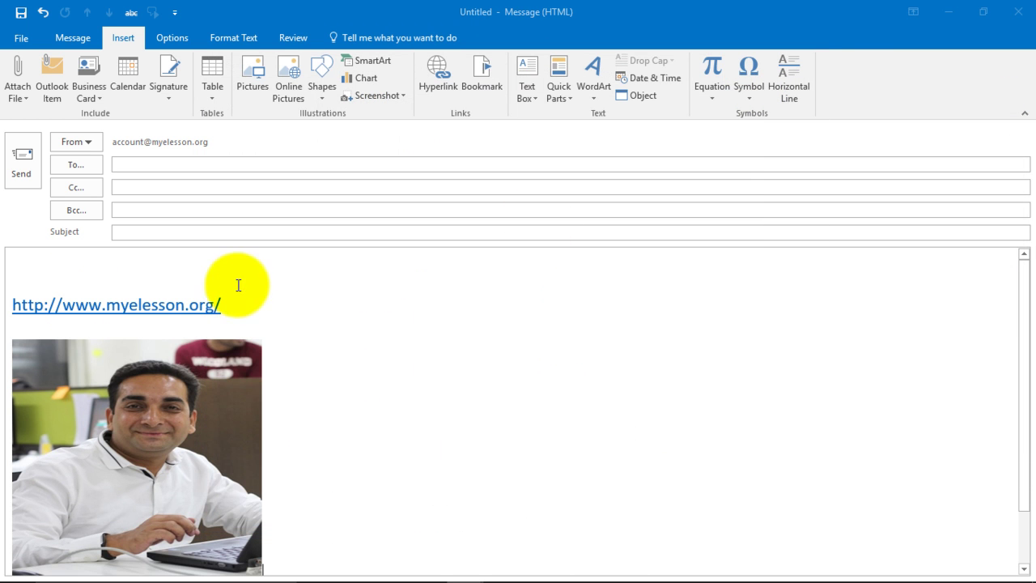